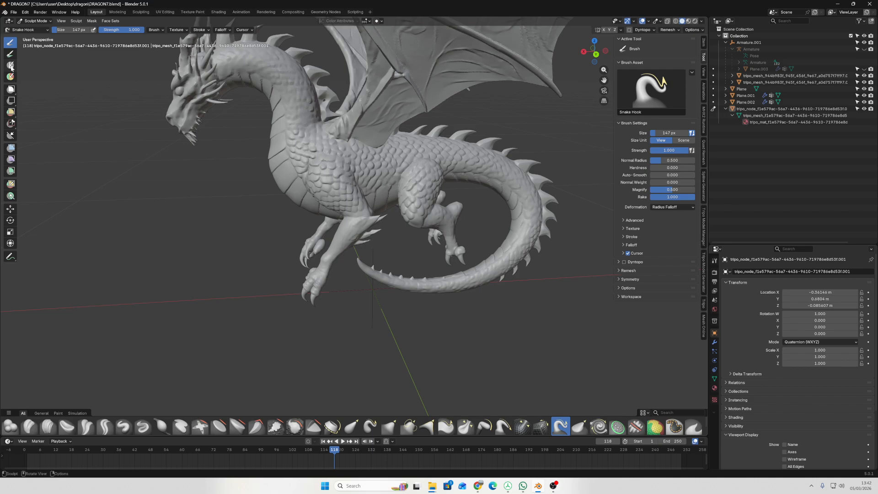
- Paint a mask with the Mask brush over one side of the dragon's tail, from the tip to behind the hind legs
left_click(11, 67)
mouse_move(421, 243)
middle_mouse_down()
mouse_move(389, 251)
mouse_move(400, 259)
middle_mouse_up()
mouse_move(364, 274)
left_mouse_down()
mouse_move(447, 299)
mouse_move(546, 279)
left_mouse_up()
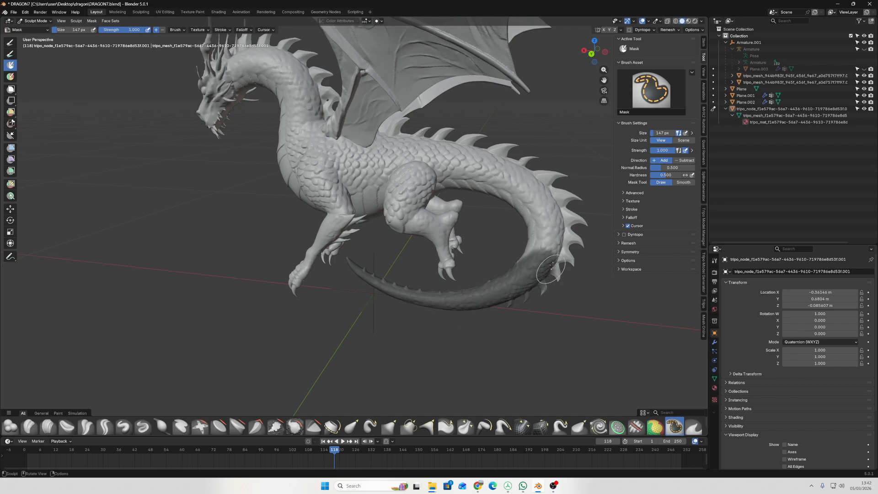
right_click(547, 278)
mouse_move(532, 241)
left_mouse_down()
mouse_move(545, 219)
mouse_move(558, 247)
mouse_move(570, 212)
mouse_move(540, 196)
mouse_move(553, 191)
left_mouse_up()
mouse_move(553, 191)
middle_mouse_down()
mouse_move(494, 220)
mouse_move(509, 194)
middle_mouse_up()
left_click_drag(478, 153, 546, 176)
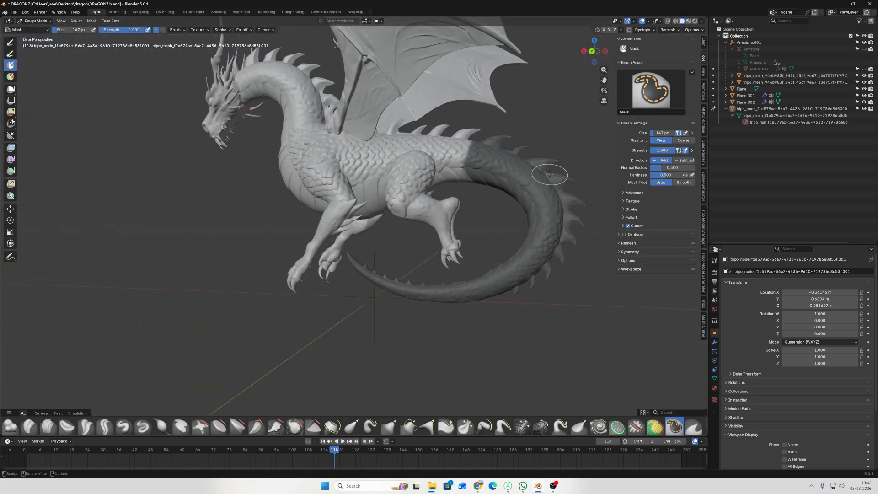
- Extend the mask over the opposite side of the tail, from its base down to the tip
middle_click_drag(546, 176, 235, 189)
mouse_move(216, 151)
left_mouse_down()
mouse_move(218, 163)
mouse_move(190, 176)
mouse_move(204, 126)
left_mouse_up()
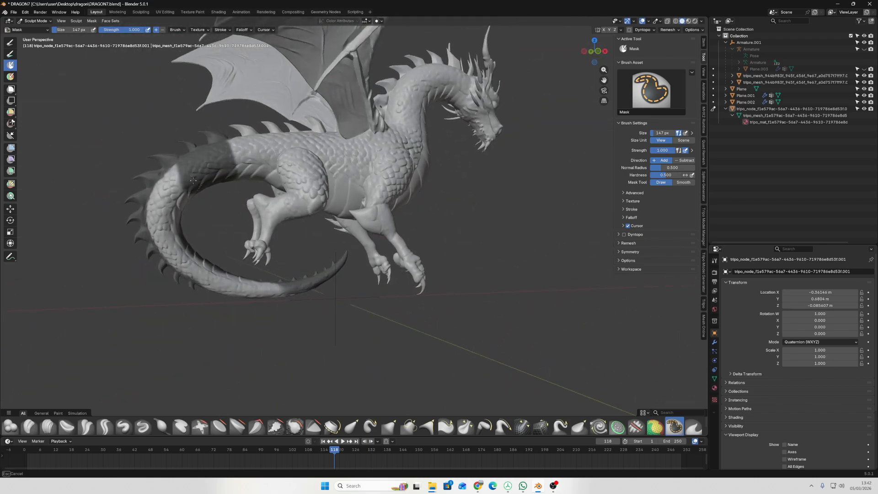
mouse_move(193, 180)
left_mouse_down()
mouse_move(165, 214)
mouse_move(176, 256)
mouse_move(228, 283)
mouse_move(284, 286)
left_mouse_up()
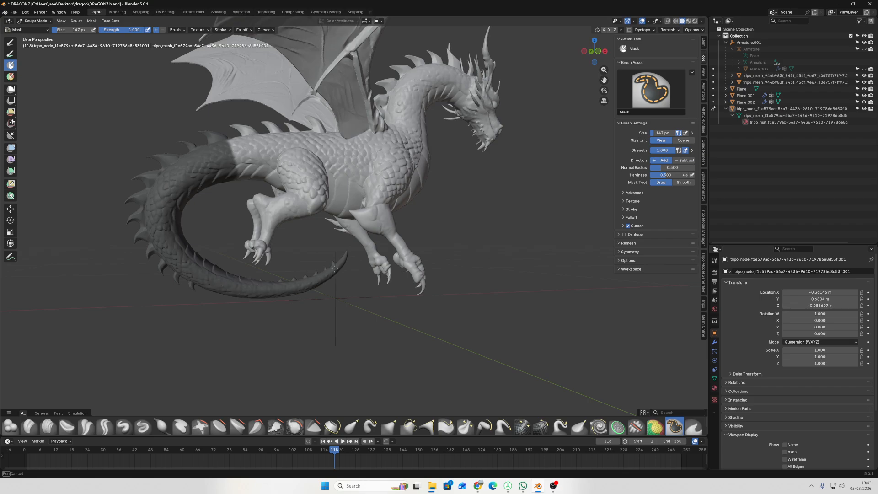
left_click_drag(346, 253, 346, 253)
mouse_move(346, 253)
middle_mouse_down()
mouse_move(339, 256)
mouse_move(387, 271)
middle_mouse_up()
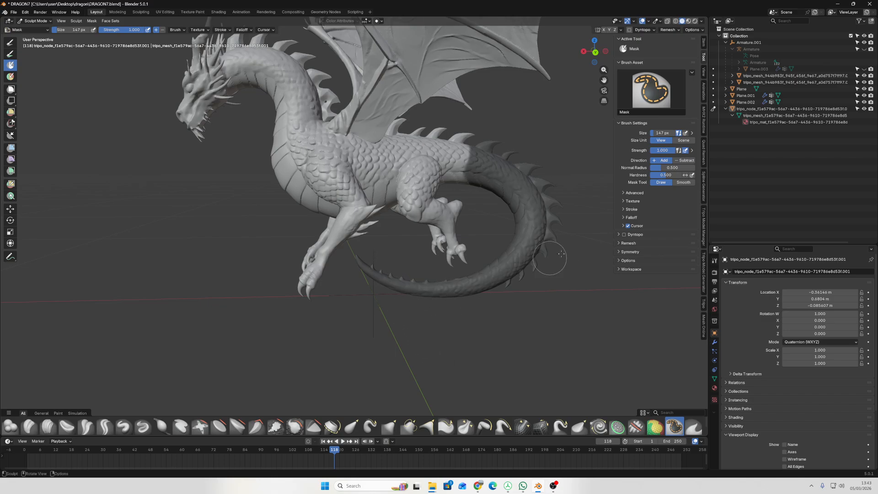
- Soften the mask's edge at the tail base, and invert the mask to leave only the tail editable
mouse_move(549, 255)
middle_mouse_down()
mouse_move(457, 256)
mouse_move(491, 241)
mouse_move(476, 245)
mouse_move(521, 254)
mouse_move(510, 207)
mouse_move(483, 175)
middle_mouse_up()
left_click_drag(478, 163, 468, 154)
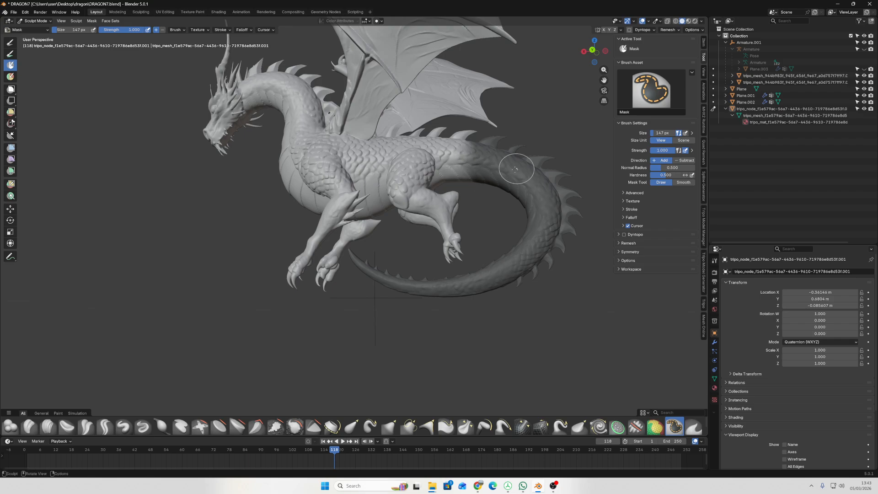
middle_click_drag(518, 166, 242, 165)
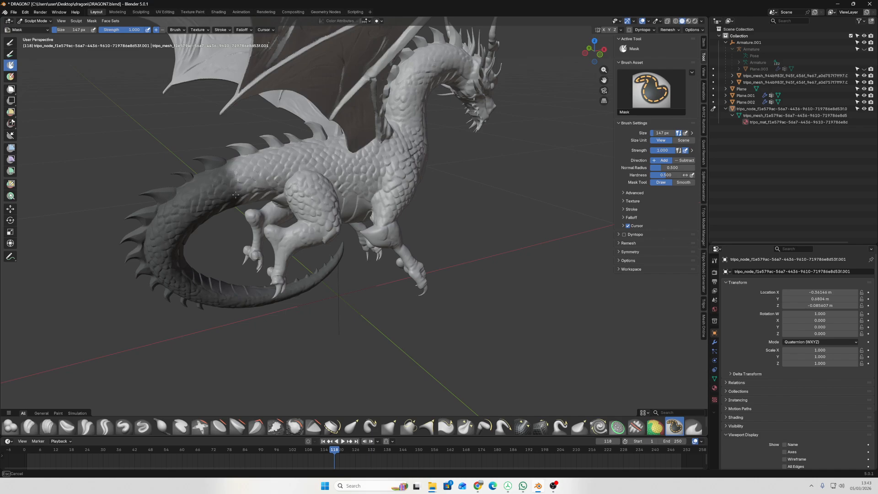
mouse_move(244, 209)
middle_mouse_down()
mouse_move(275, 190)
mouse_move(233, 157)
mouse_move(239, 167)
mouse_move(557, 215)
mouse_move(480, 173)
mouse_move(365, 151)
mouse_move(181, 93)
middle_mouse_up()
left_click(92, 20)
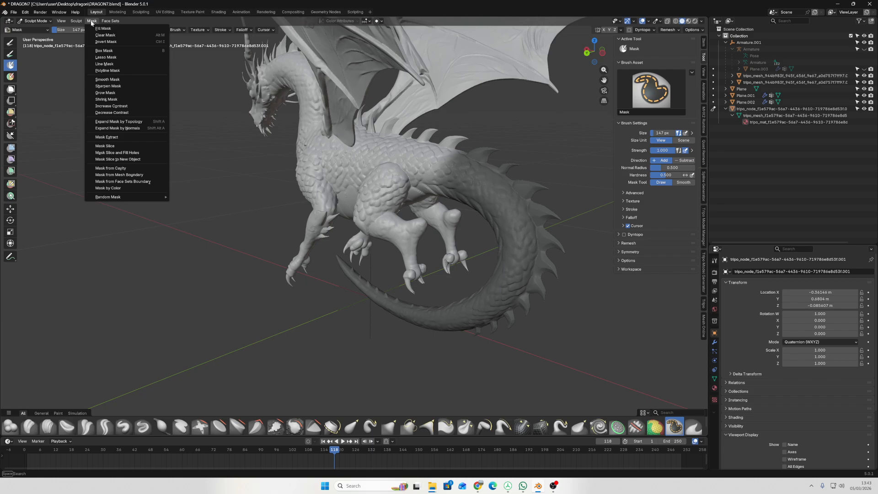
left_click(106, 41)
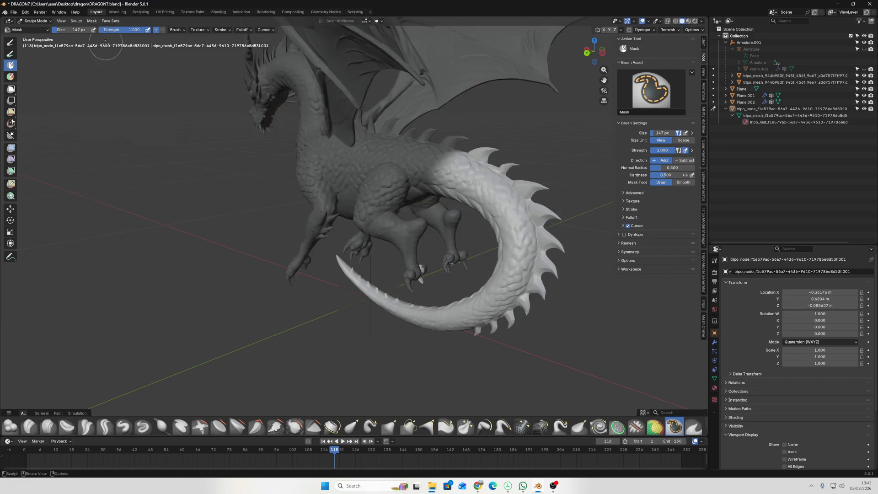
- With the Transform tool, set the pivot at the tail base in left view and rotate the tail upright along the body's centreline
left_click(10, 243)
middle_click_drag(412, 219, 424, 197)
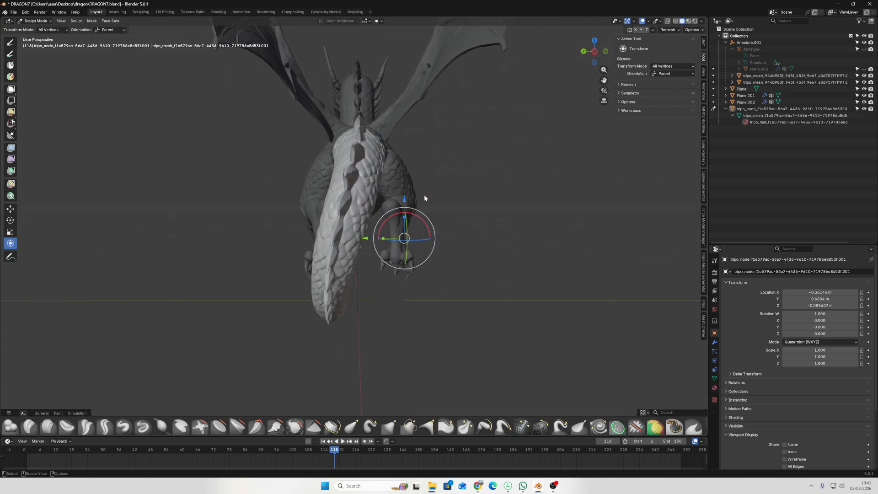
middle_click_drag(359, 144, 355, 171, "alt")
right_click(358, 165, "shift")
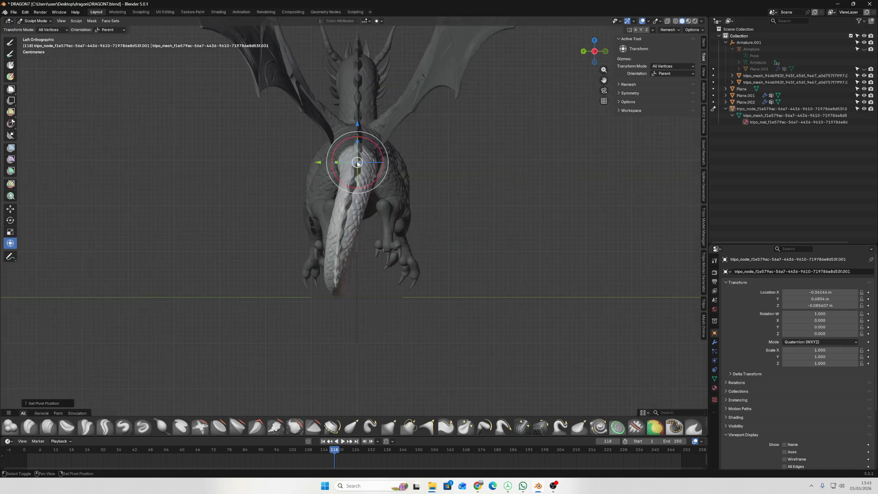
left_click_drag(383, 174, 384, 169)
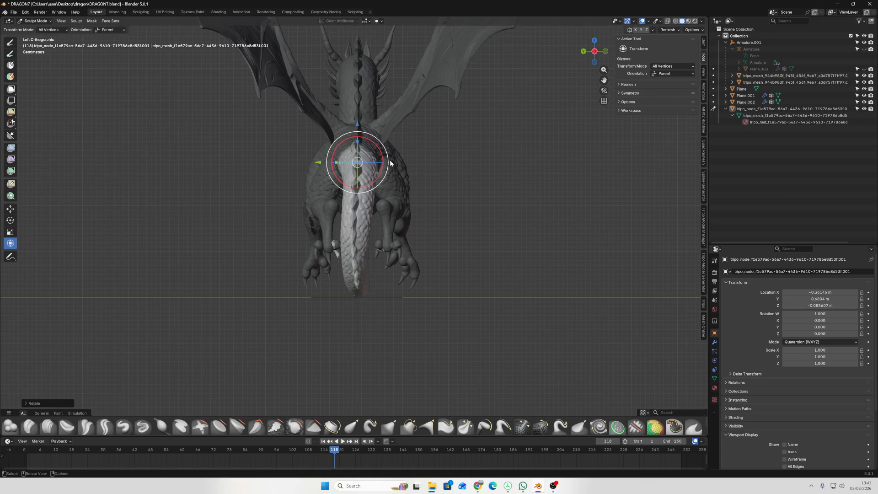
- In top view, set the pivot on the spine at the tail base and rotate the tail slightly into line with the body
left_click(594, 41)
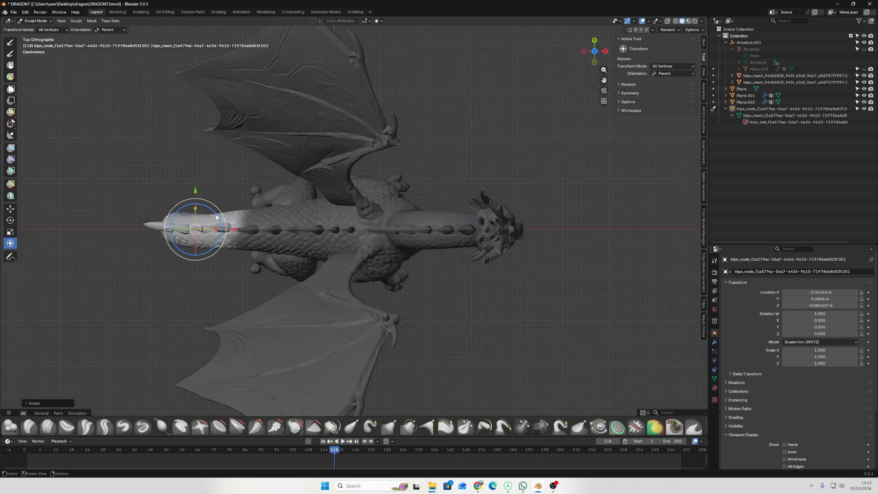
right_click(243, 221, "shift")
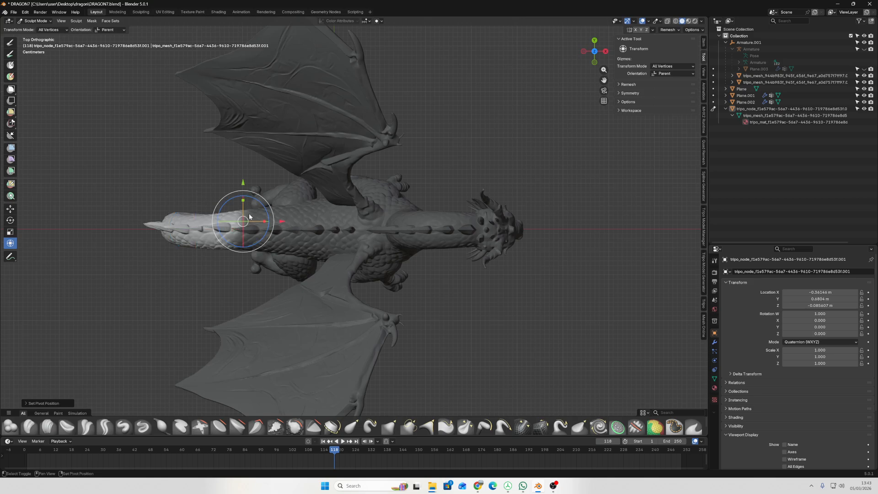
left_click(248, 221, "shift")
right_click(234, 229, "shift")
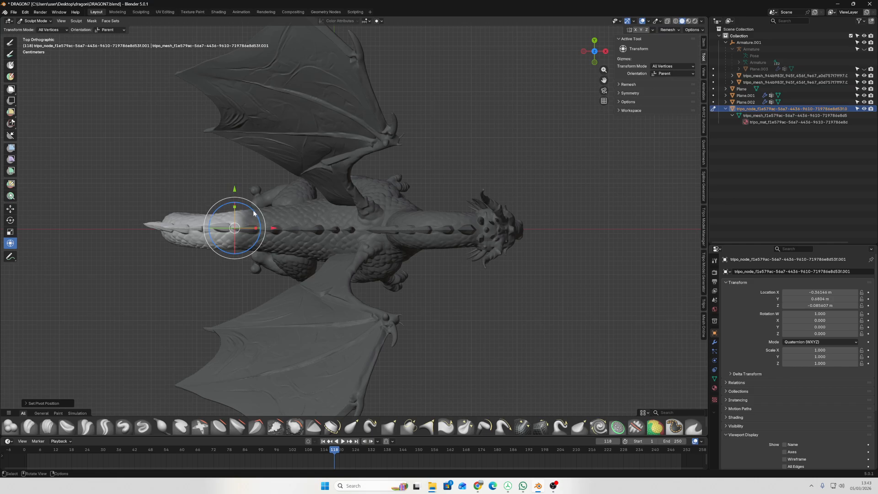
left_click_drag(254, 213, 254, 209)
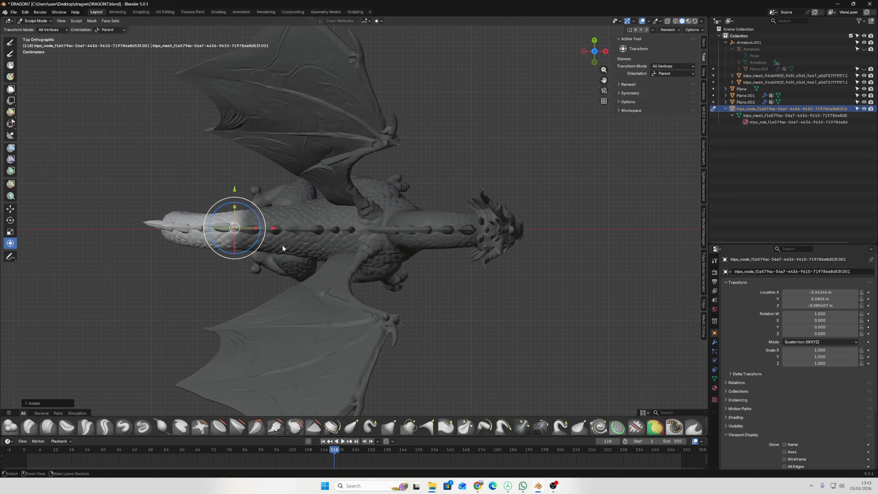
middle_click_drag(282, 249, 403, 218)
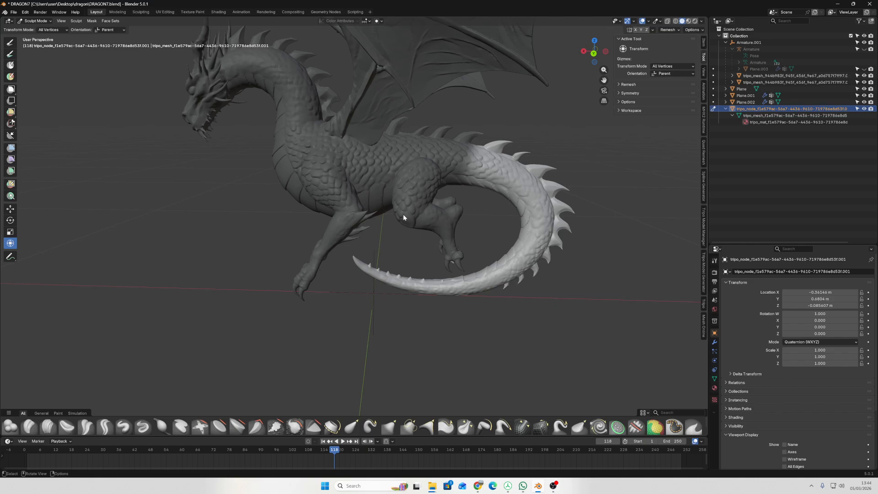
- Clear the existing mask and paint a new one over both sides of the tail's end section
left_click(92, 21)
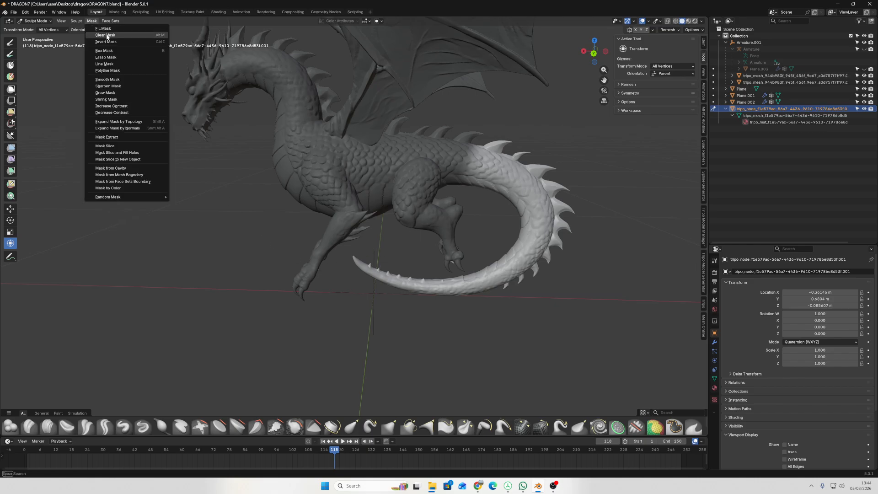
left_click(104, 35)
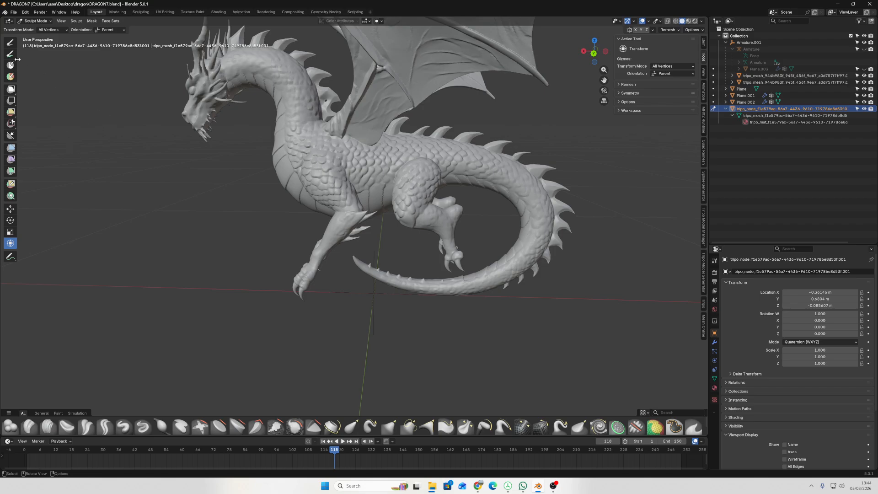
left_click(10, 65)
mouse_move(375, 192)
middle_mouse_down()
mouse_move(434, 293)
mouse_move(373, 266)
middle_mouse_up()
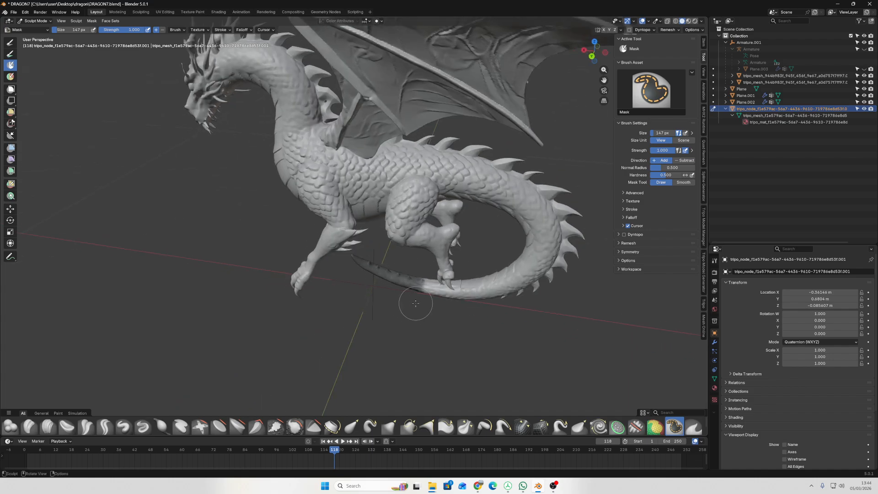
mouse_move(415, 303)
middle_mouse_down()
mouse_move(296, 295)
mouse_move(504, 313)
mouse_move(414, 288)
mouse_move(489, 310)
mouse_move(472, 316)
middle_mouse_up()
left_click_drag(292, 272, 298, 307)
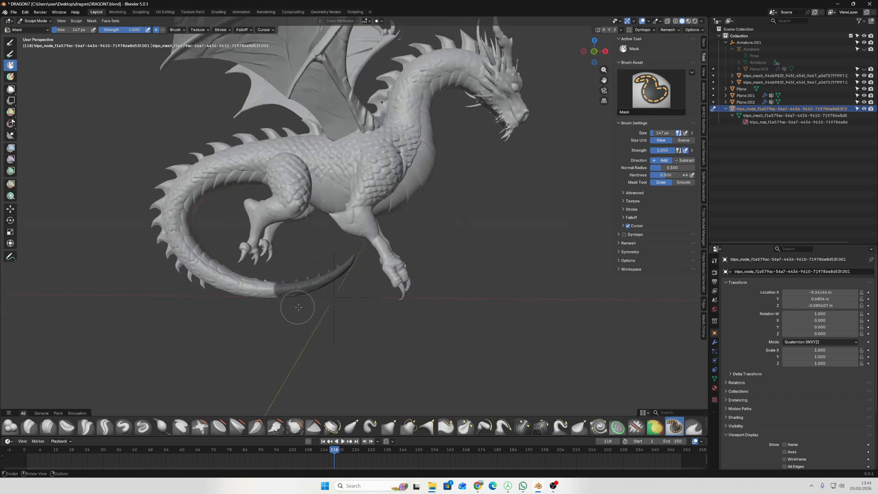
- Invert the mask to leave only the tail's end section editable
mouse_move(506, 246)
middle_mouse_down()
mouse_move(429, 281)
mouse_move(451, 315)
mouse_move(293, 325)
mouse_move(280, 291)
mouse_move(314, 264)
mouse_move(312, 188)
middle_mouse_up()
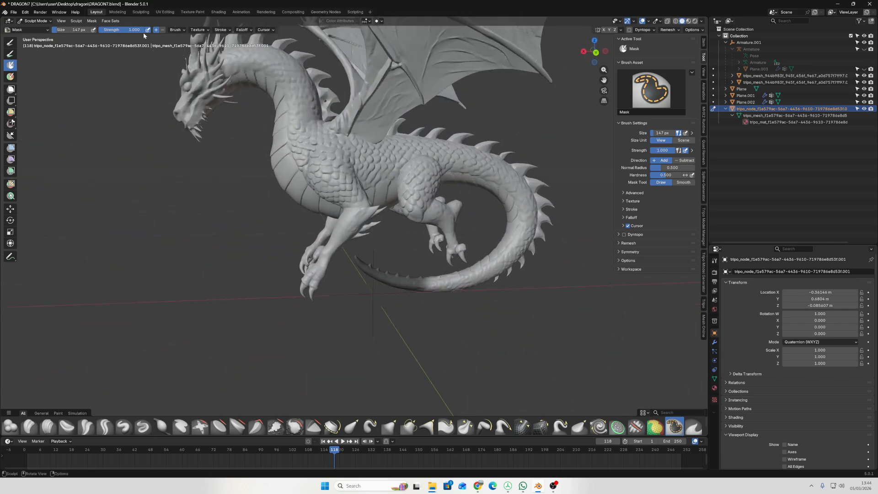
left_click(92, 20)
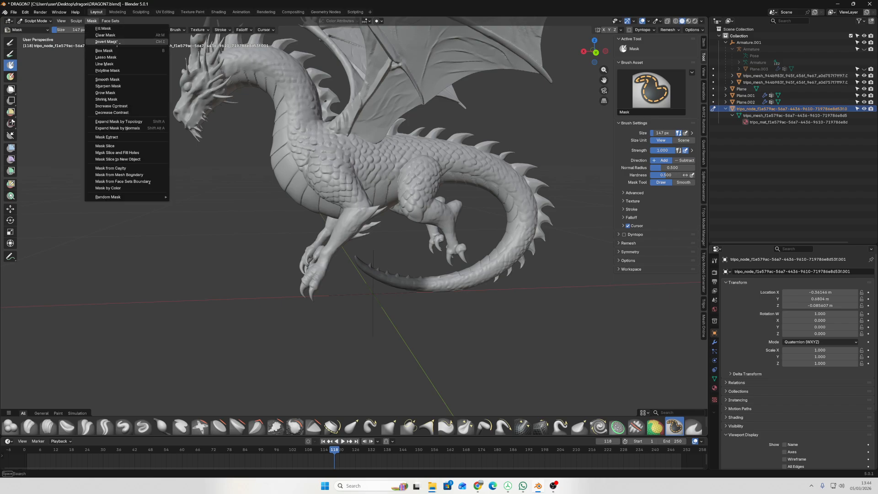
left_click(105, 41)
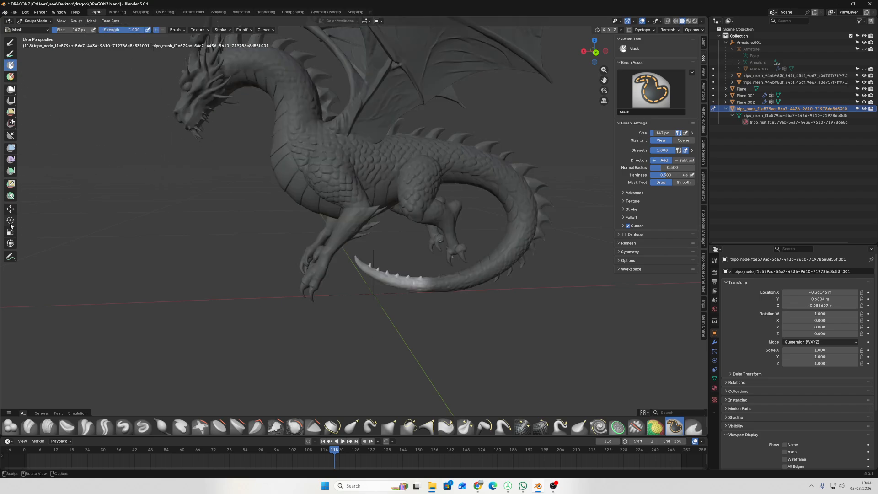
- Try to straighten the tail tip with the Rotate tool about a pivot at its base, seen from the dragon's front
left_click(11, 221)
middle_click_drag(209, 265, 497, 236)
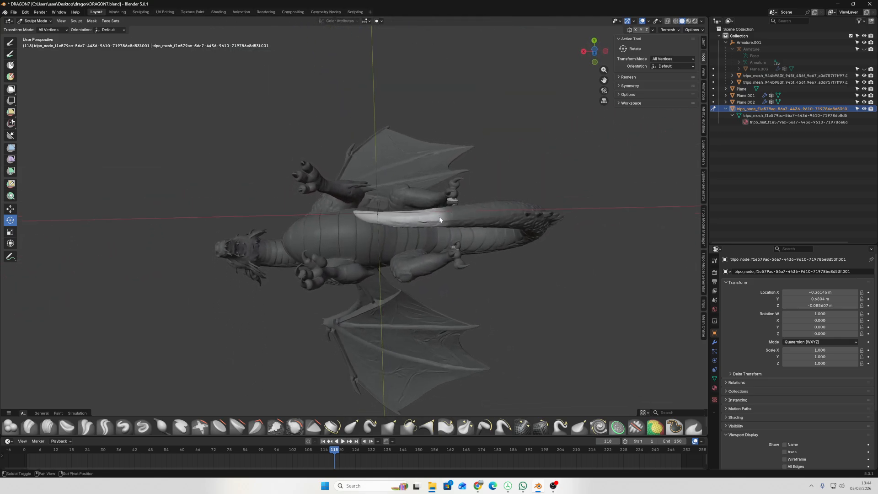
middle_click_drag(440, 220, 339, 297)
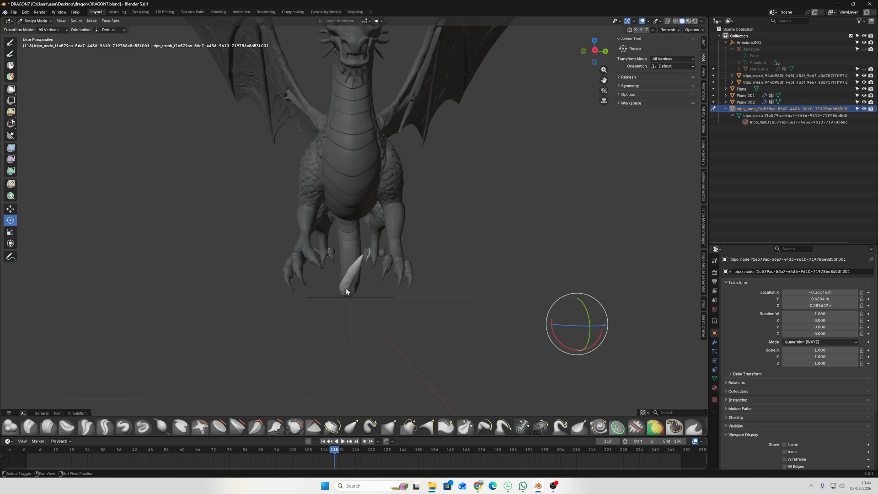
right_click(346, 291, "shift")
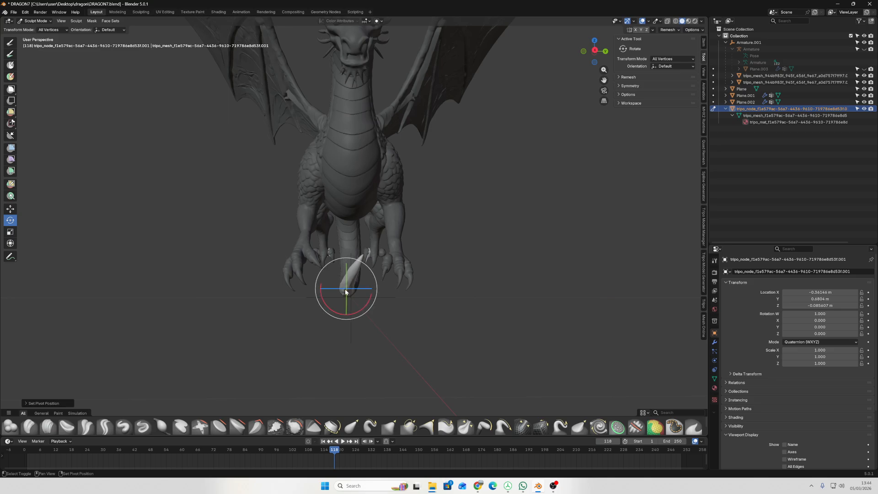
left_click_drag(369, 305, 372, 288)
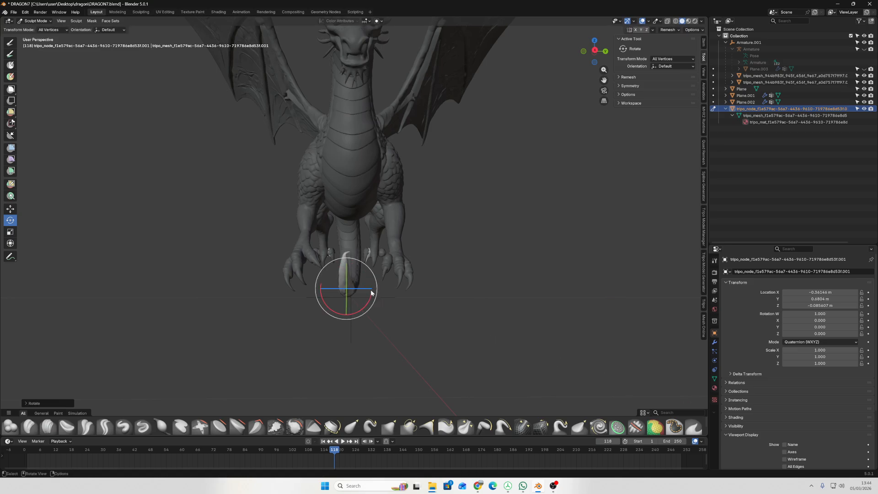
middle_click_drag(445, 298, 230, 236)
left_click(10, 65)
middle_click_drag(284, 210, 359, 258)
scroll(363, 253, "up", 6)
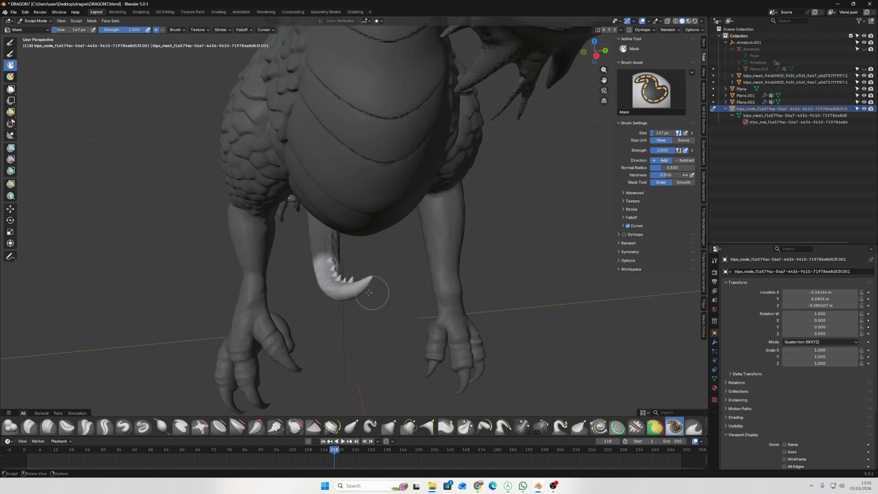
mouse_move(372, 294)
middle_mouse_down()
mouse_move(278, 290)
mouse_move(337, 300)
mouse_move(204, 276)
middle_mouse_up()
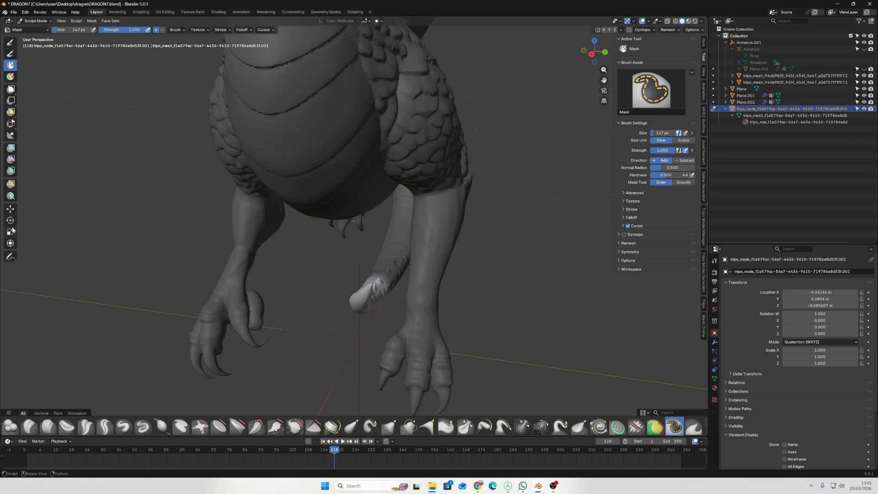
- With the Transform tool in right view, set the pivot at the base of the tail tip and rotate the tip to near vertical
left_click(10, 244)
middle_click_drag(307, 253, 272, 304)
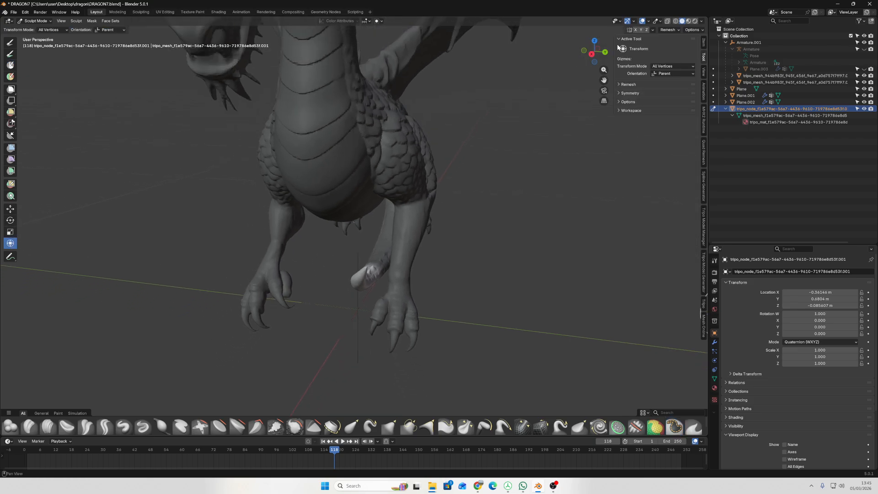
left_click(591, 54)
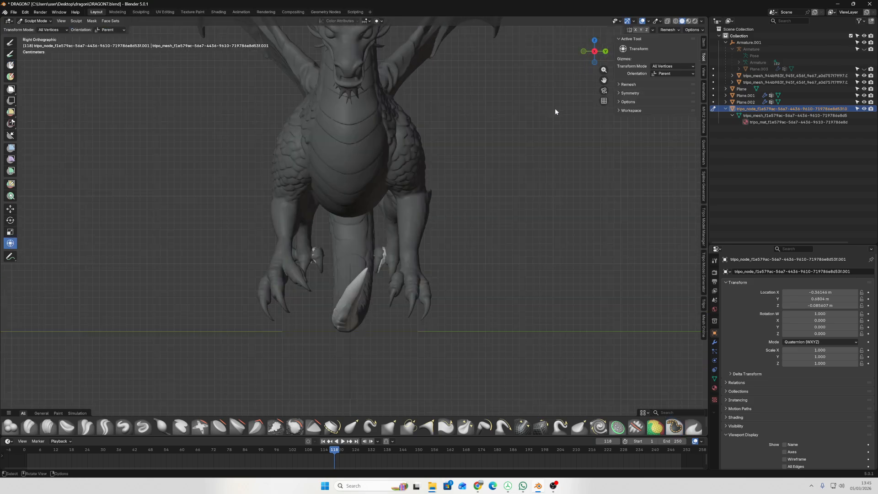
left_click(344, 320, "ctrl")
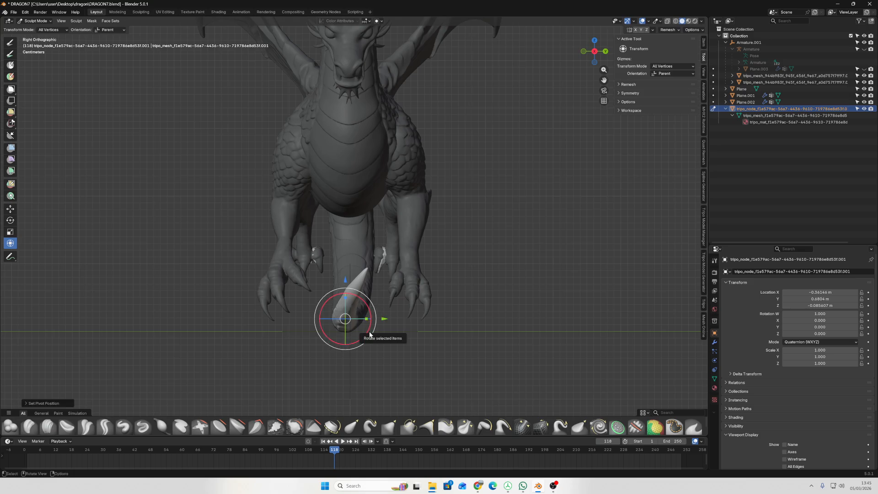
left_click_drag(369, 334, 371, 315)
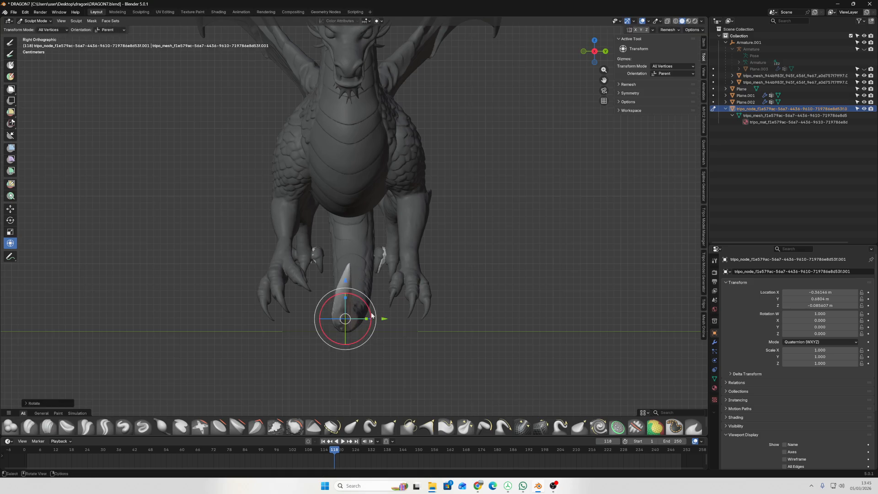
left_click(594, 62)
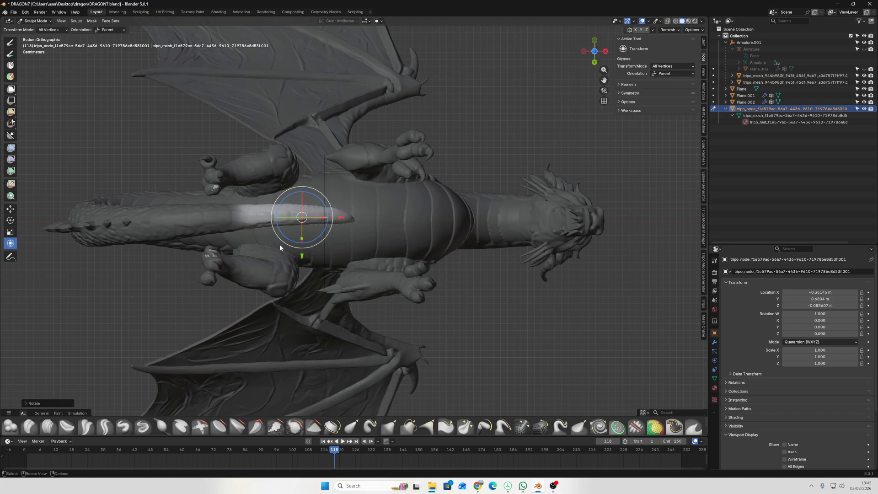
- Inspect the tail's alignment with the dragon's body from the side and several front three-quarter angles
middle_click_drag(278, 244, 388, 277)
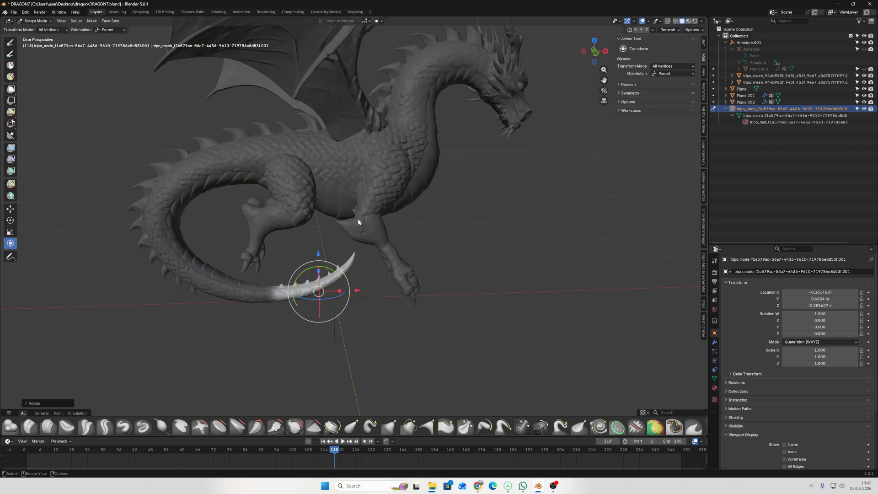
mouse_move(420, 210)
middle_mouse_down()
mouse_move(330, 218)
mouse_move(416, 206)
mouse_move(408, 211)
middle_mouse_up()
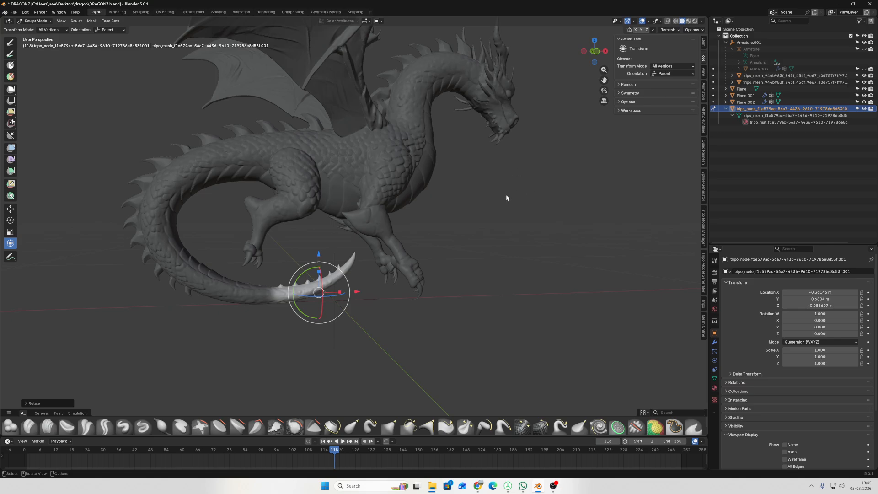
mouse_move(506, 198)
middle_mouse_down()
mouse_move(498, 190)
mouse_move(501, 205)
middle_mouse_up()
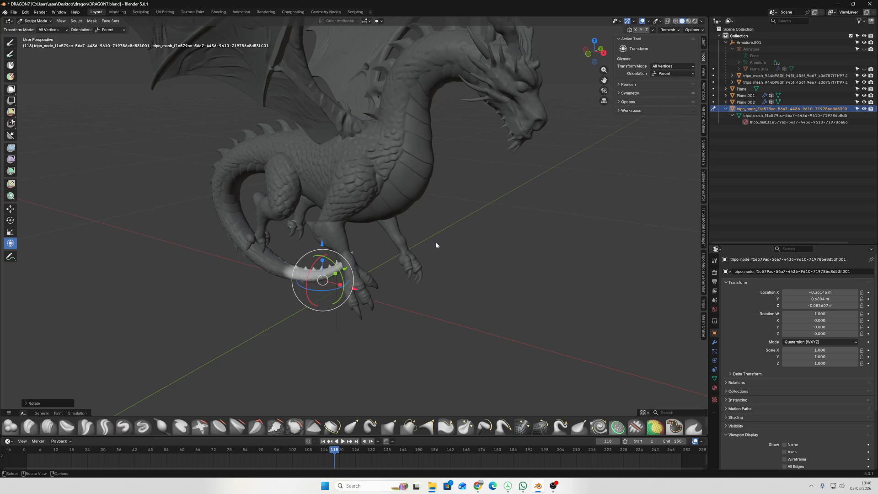
middle_click_drag(435, 245, 483, 223)
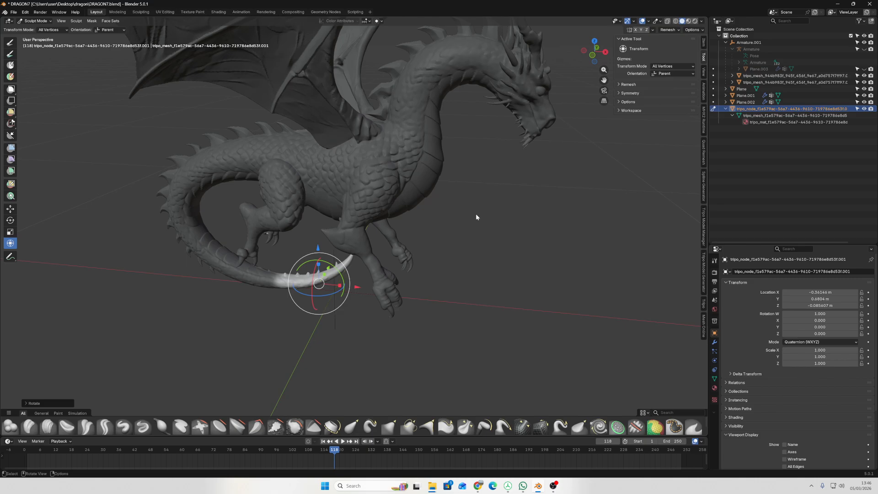
middle_click_drag(459, 213, 440, 218)
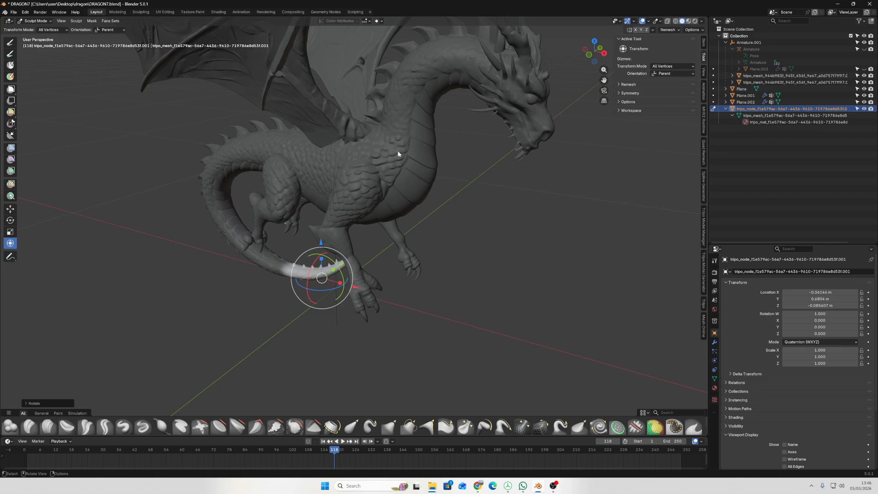
middle_click_drag(402, 211, 450, 220)
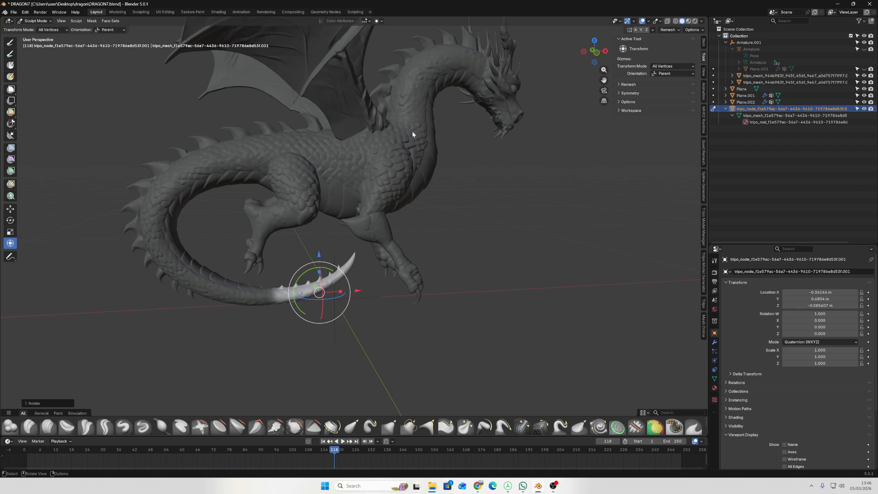
middle_click_drag(489, 273, 455, 198)
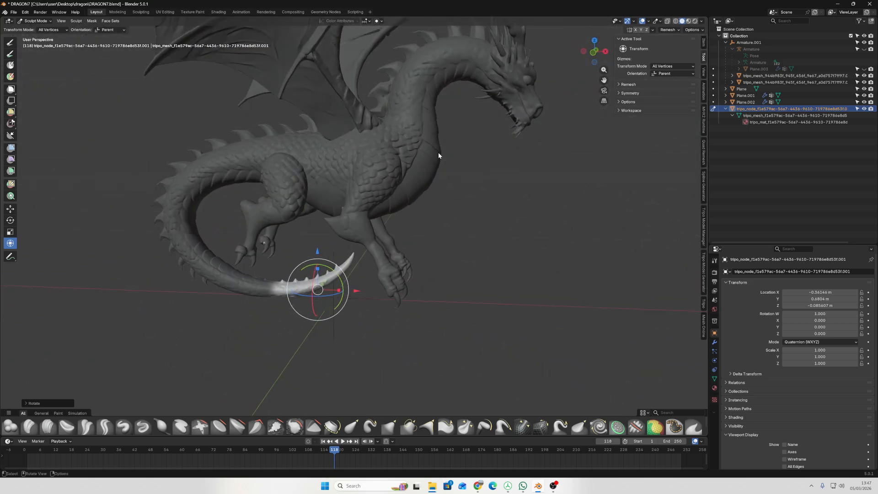